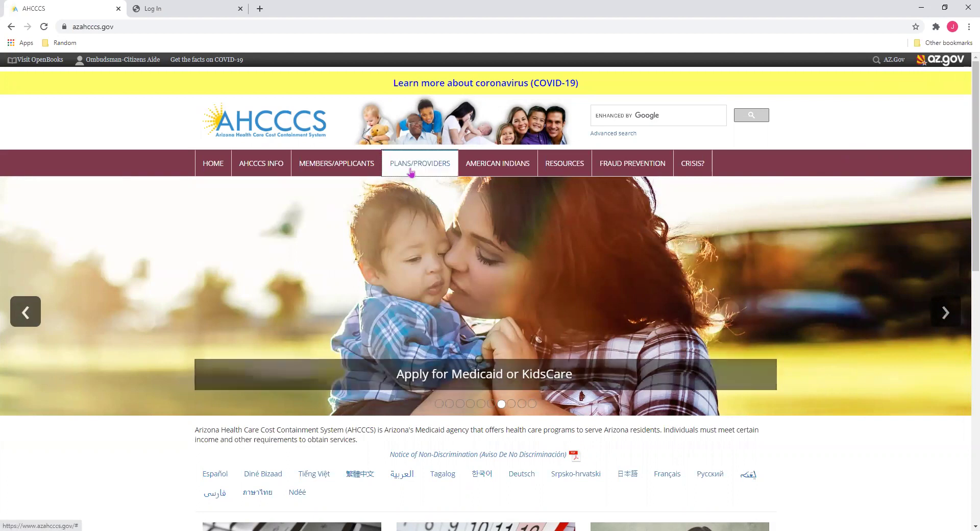
Reveal the PLANS/PROVIDERS resources on azahcccs.gov, including the AHCCCS Online link.
{"action": "mouse_move", "coordinate": [411, 173]}
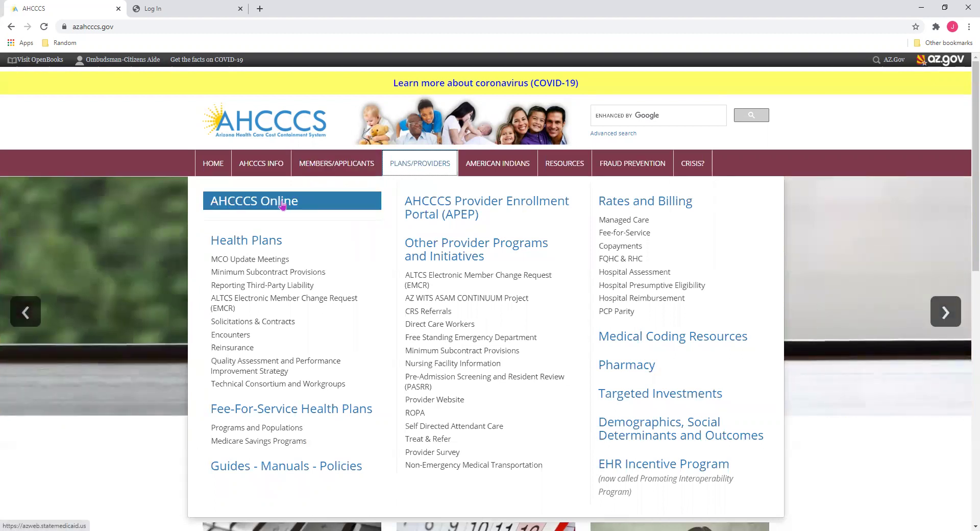
Launch AHCCCS Online from the provider resources and reach its signed-in Main Page.
{"action": "left_click", "coordinate": [282, 202]}
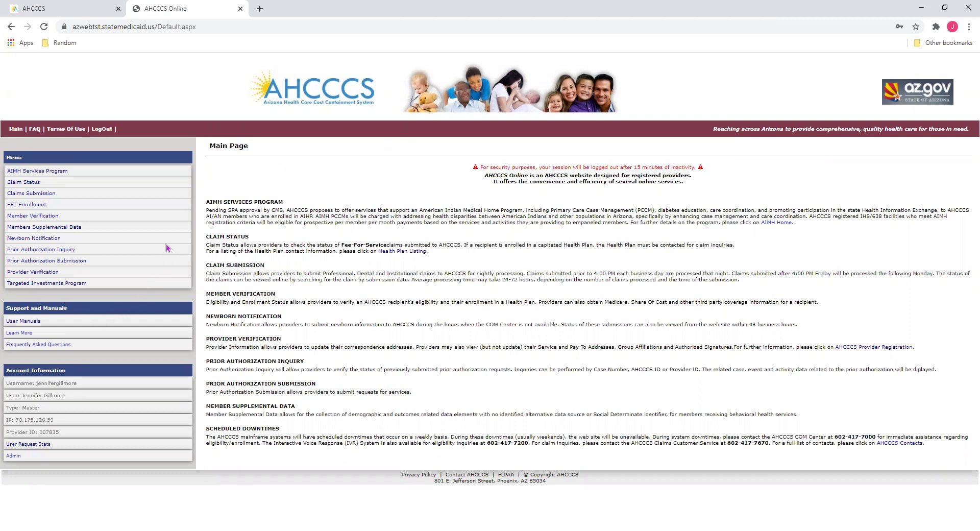
Go to Claims Submission and select Institutional as the type of claim.
{"action": "left_click", "coordinate": [43, 195]}
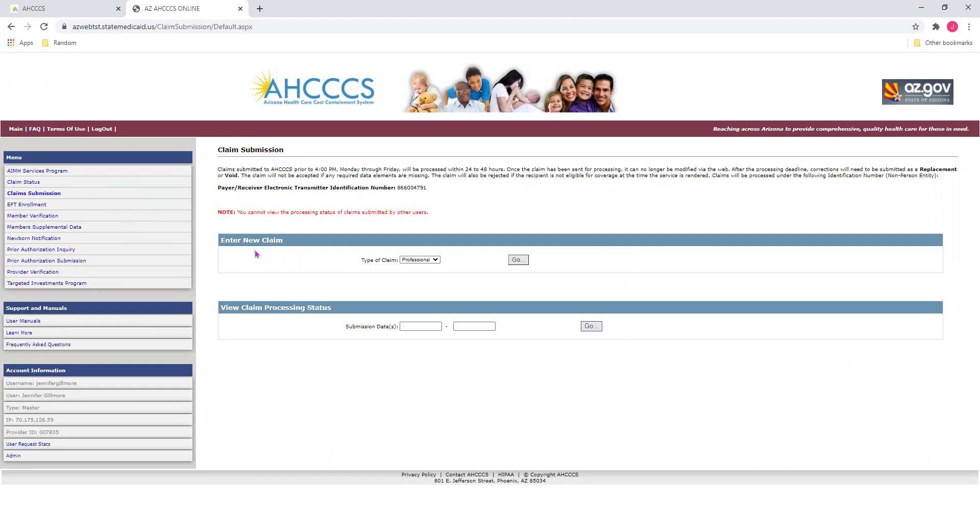
{"action": "left_click", "coordinate": [435, 260]}
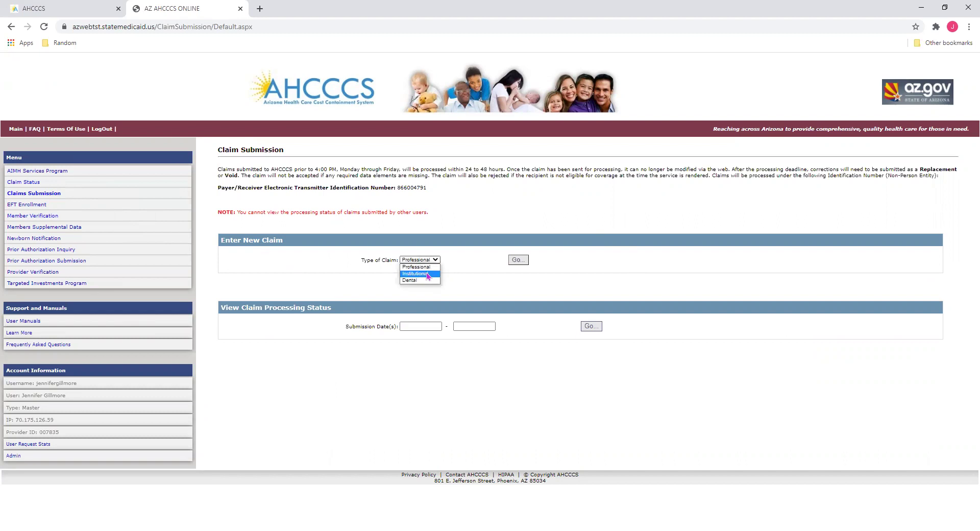
{"action": "left_click", "coordinate": [427, 274]}
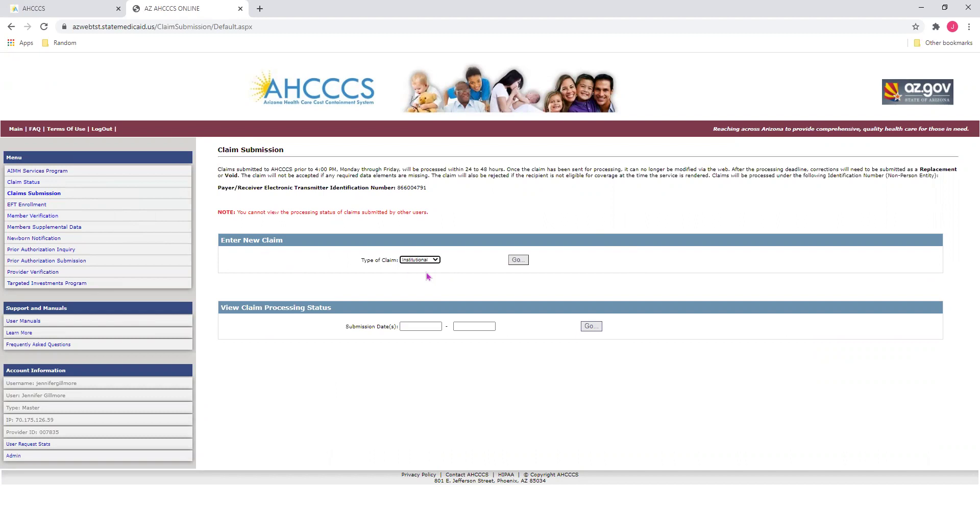
Start the Institutional Claim Submission form, with submitter NEMT TEST prefilled.
{"action": "left_click", "coordinate": [519, 260]}
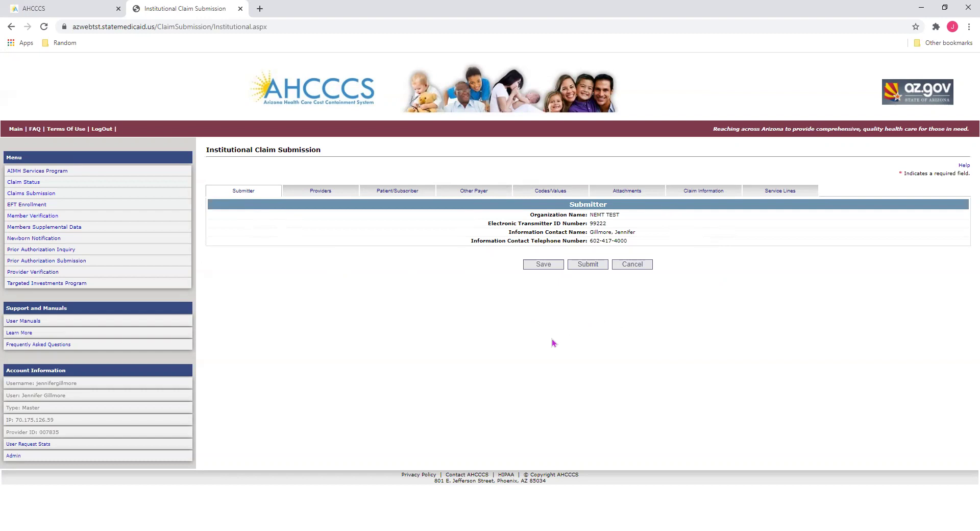
Switch to the Providers section to enter the billing provider's EIN tax ID and NPI.
{"action": "left_click", "coordinate": [315, 193]}
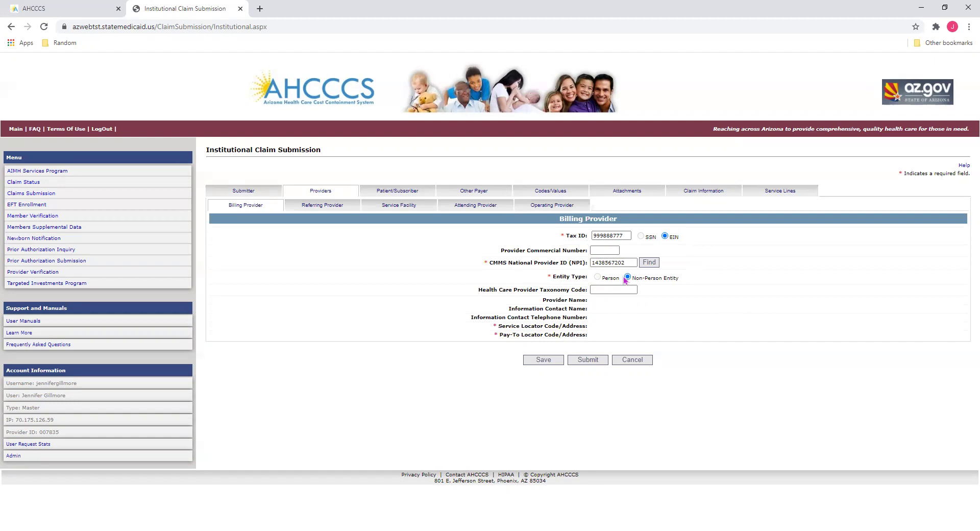
Look up the billing provider by NPI and set service and pay-to locators to 01.
{"action": "left_click", "coordinate": [651, 264]}
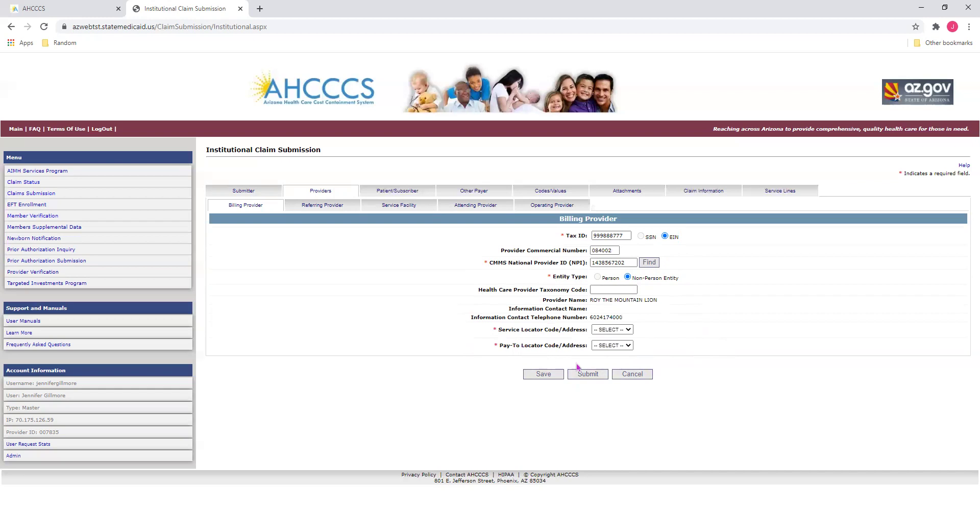
{"action": "left_click", "coordinate": [629, 329]}
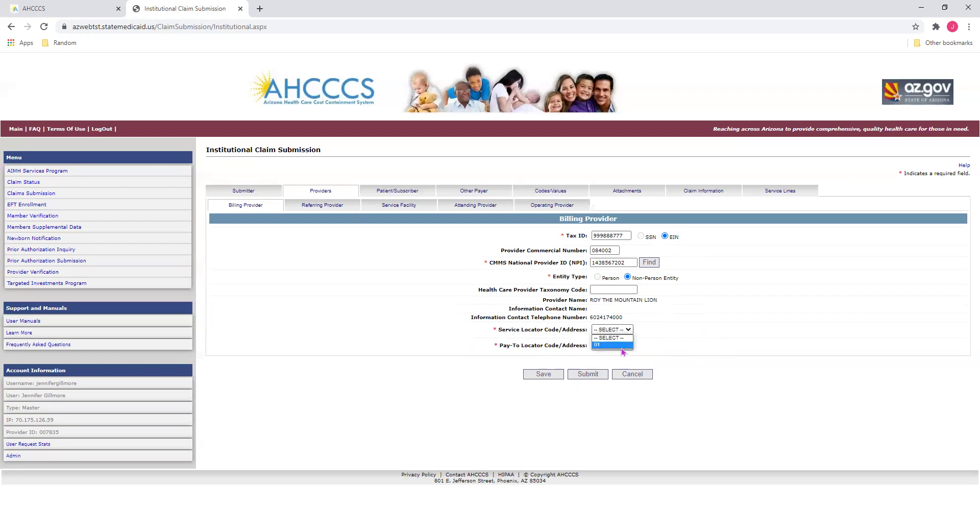
{"action": "left_click", "coordinate": [621, 346]}
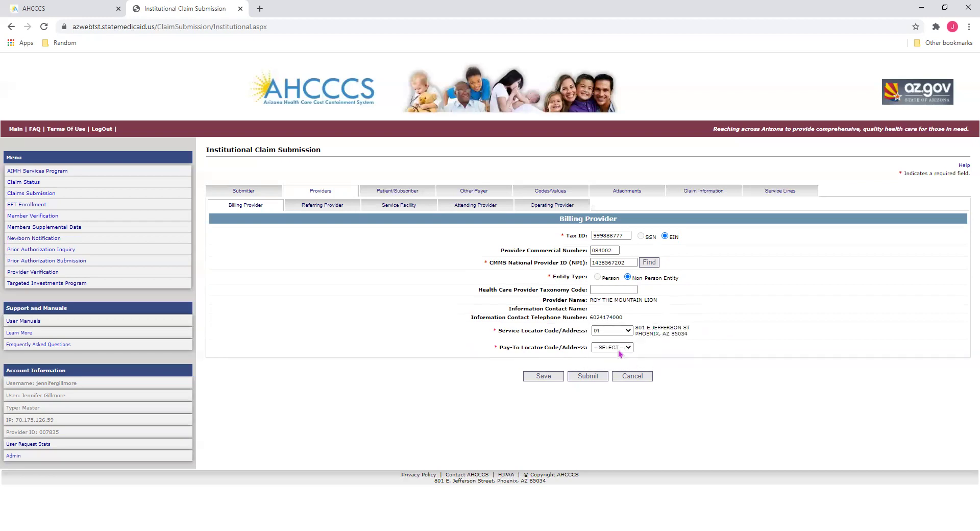
{"action": "left_click", "coordinate": [629, 347]}
{"action": "left_click", "coordinate": [619, 363]}
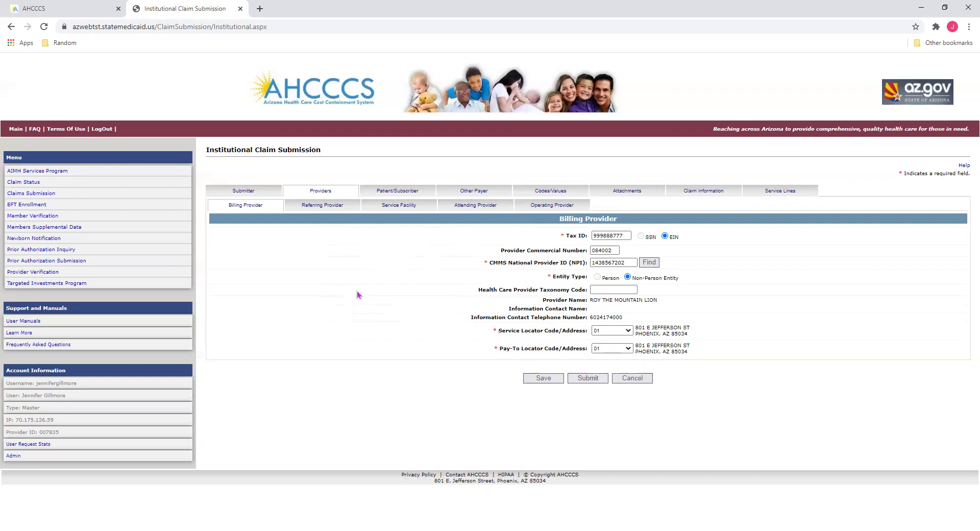
Find the patient by member ID and birth date, with payer responsibility P - Primary.
{"action": "left_click", "coordinate": [381, 191]}
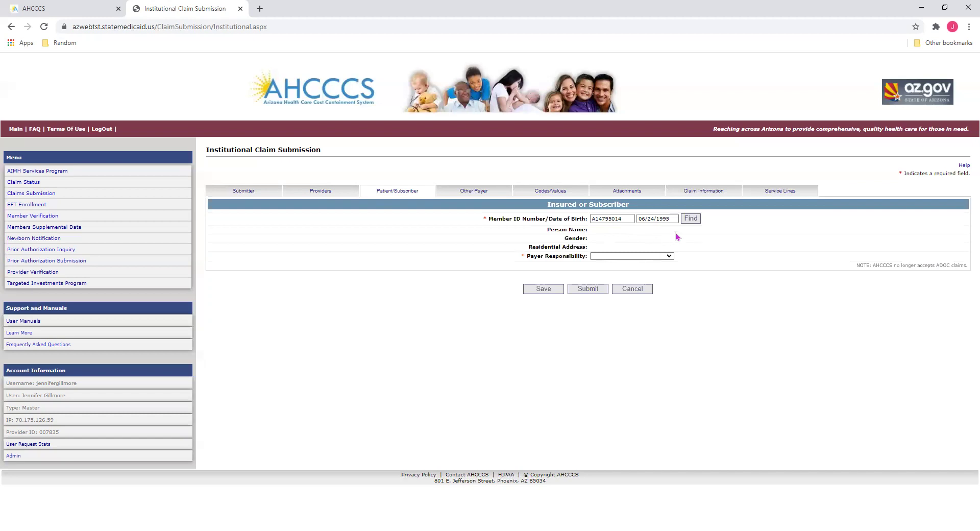
{"action": "left_click", "coordinate": [691, 219]}
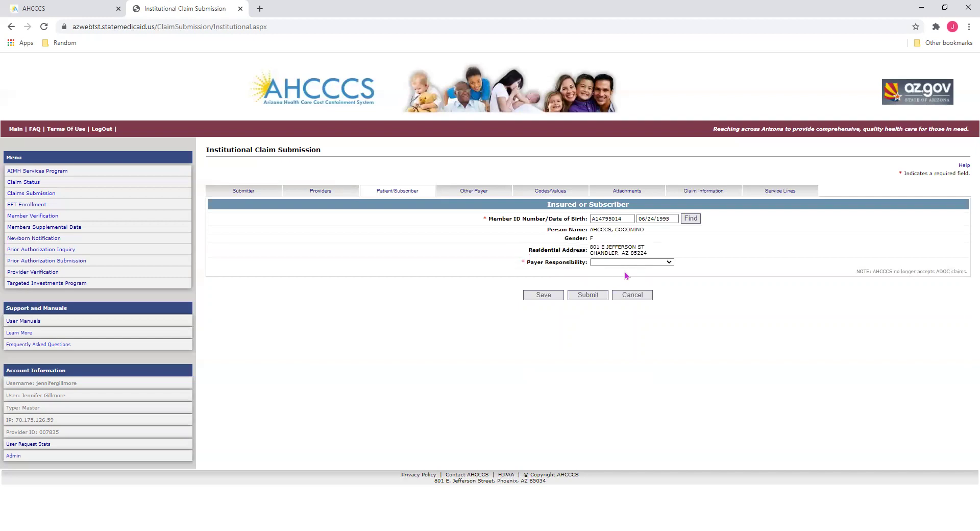
{"action": "left_click", "coordinate": [664, 262]}
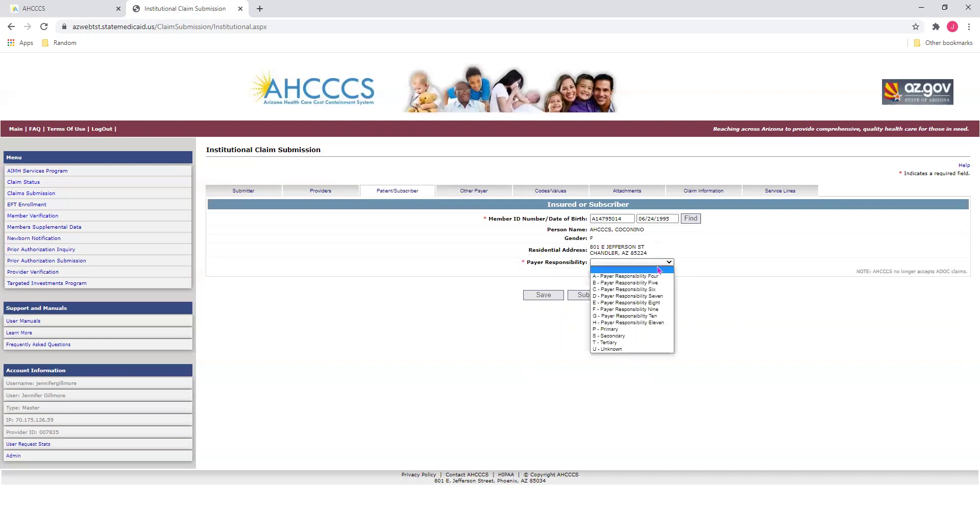
{"action": "left_click", "coordinate": [631, 329]}
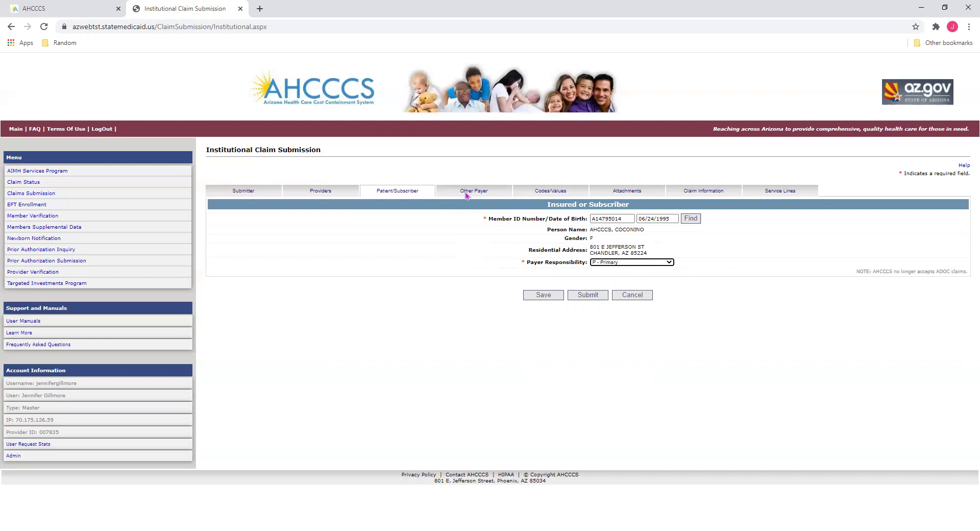
Show the Codes/Values diagnosis codes with S93.401A as the principal diagnosis.
{"action": "left_click", "coordinate": [528, 194]}
{"action": "left_click", "coordinate": [560, 191]}
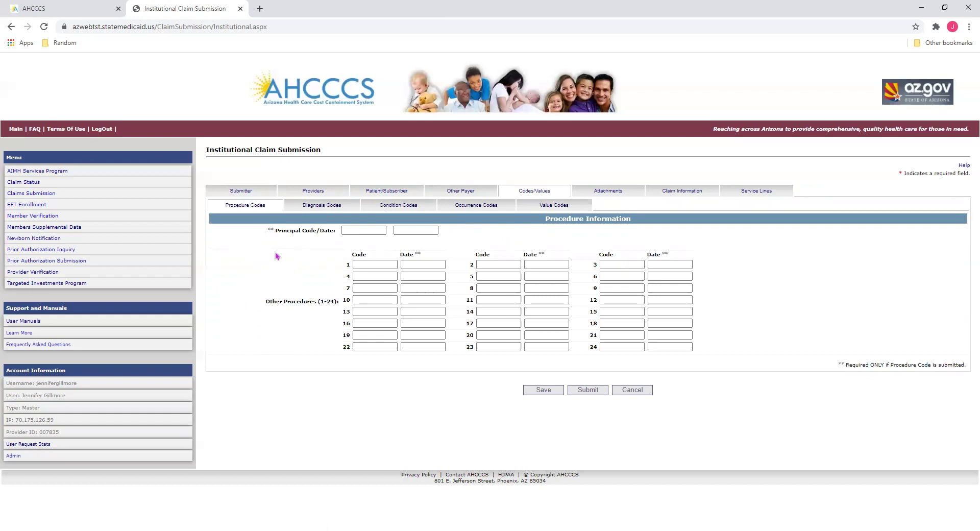
{"action": "left_click", "coordinate": [325, 206]}
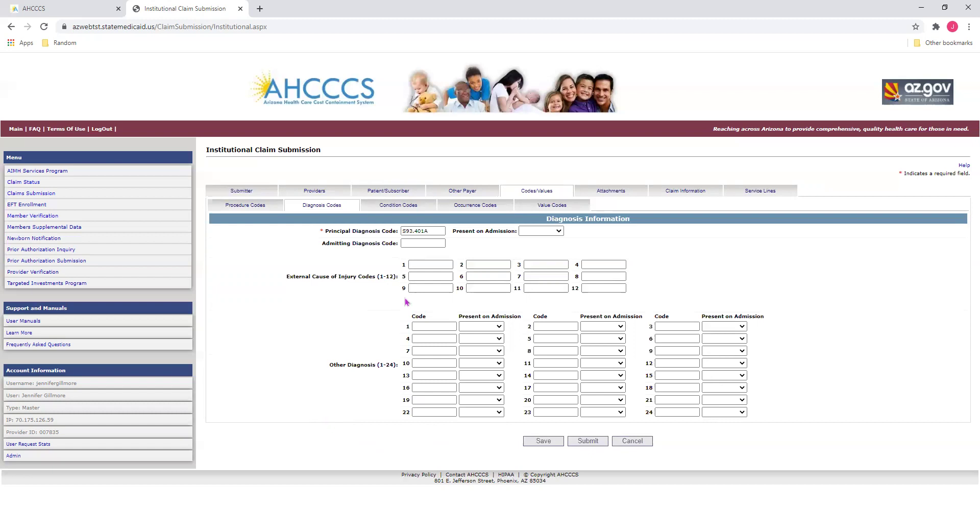
Set attachment 1 to B4 - Referral Form with EL - Electronically Only transmission.
{"action": "left_click", "coordinate": [616, 193]}
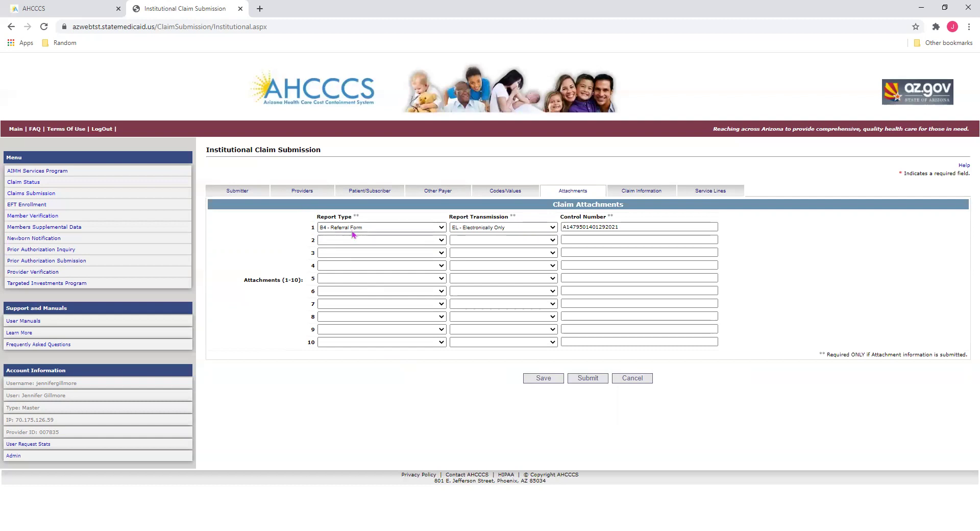
{"action": "left_click", "coordinate": [445, 228]}
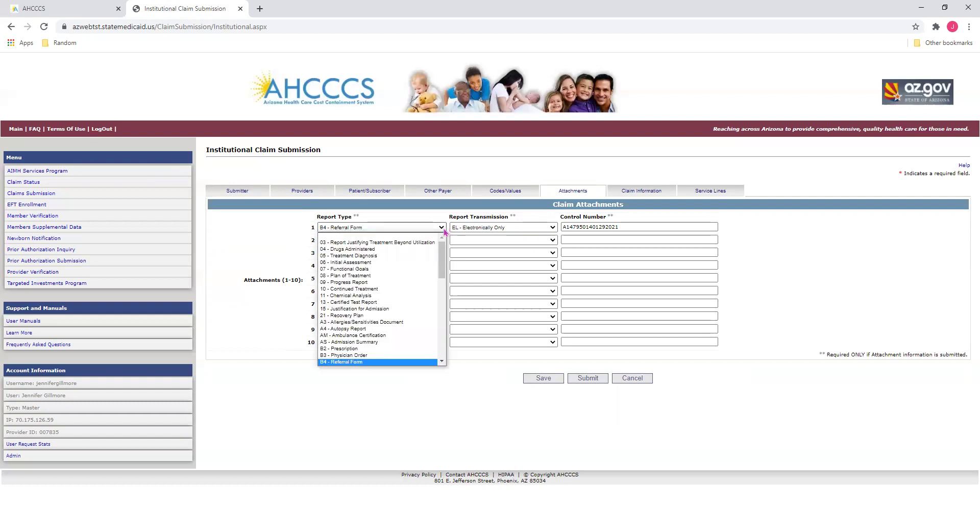
{"action": "scroll", "coordinate": [383, 363], "scroll_direction": "down", "scroll_amount": 1}
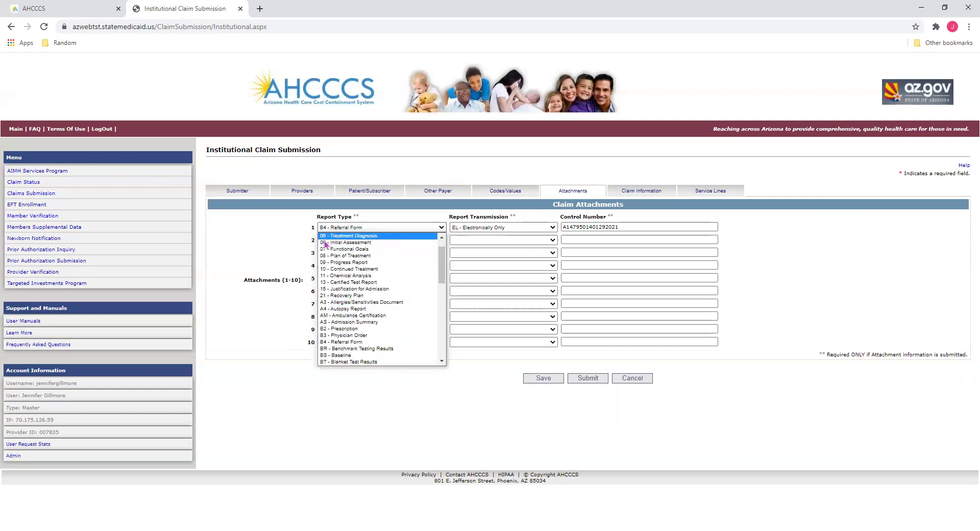
{"action": "left_click", "coordinate": [360, 227]}
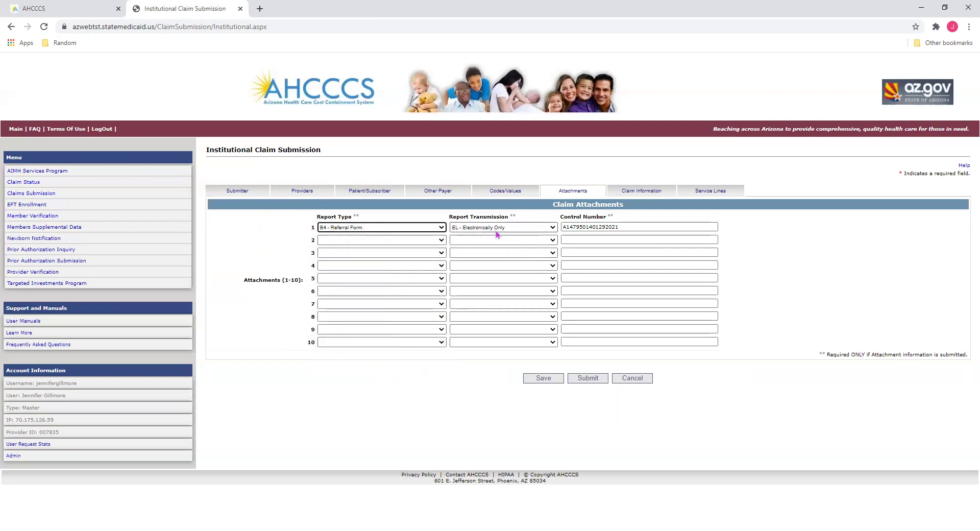
{"action": "left_click", "coordinate": [534, 228]}
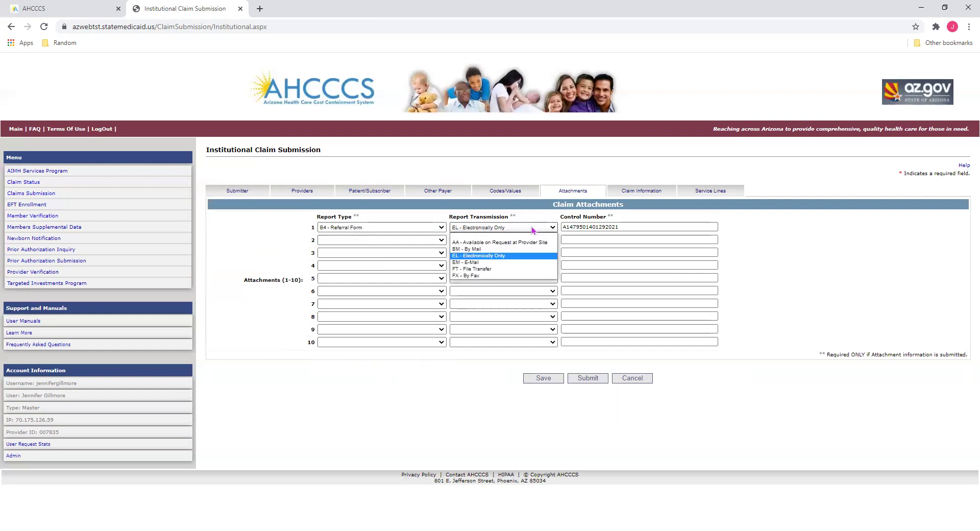
{"action": "left_click", "coordinate": [762, 229]}
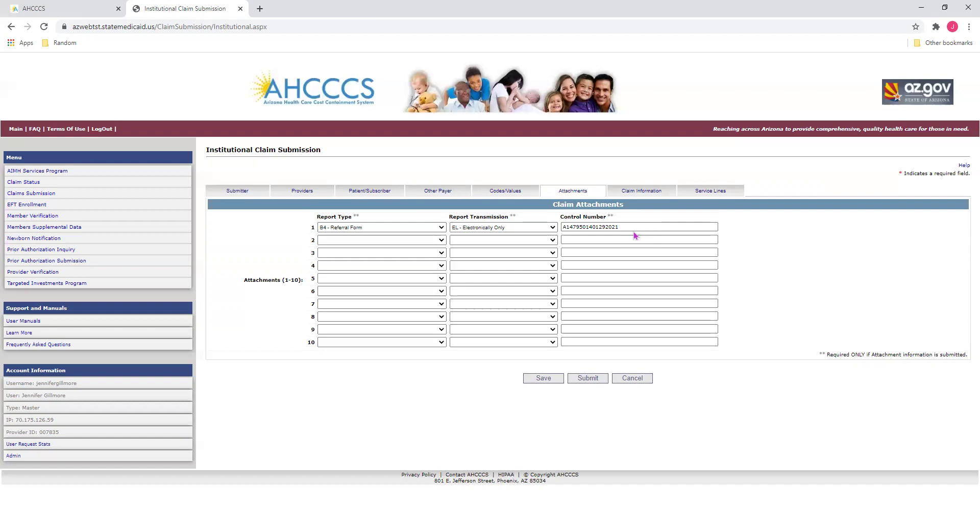
{"action": "left_click", "coordinate": [592, 226]}
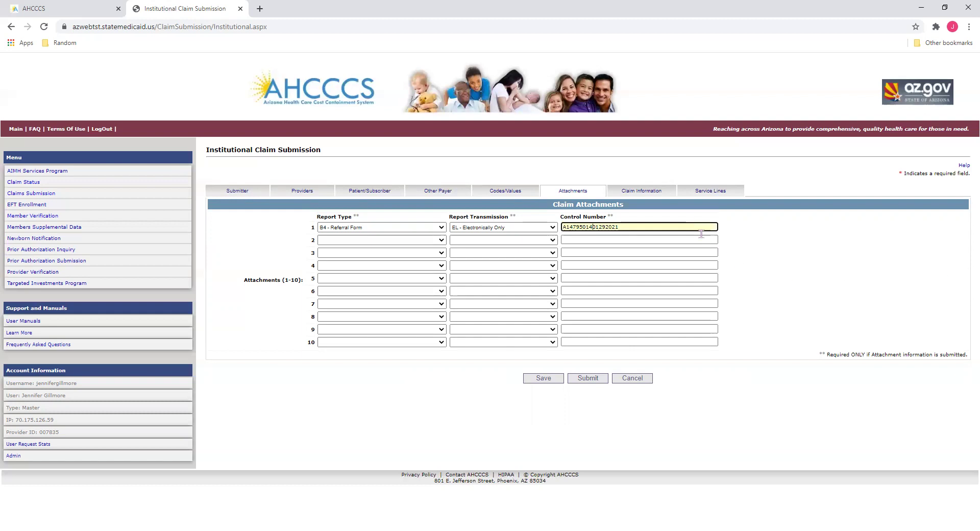
Show the Claim Information section, with patient status 01 and $289 total charges.
{"action": "left_click", "coordinate": [645, 191]}
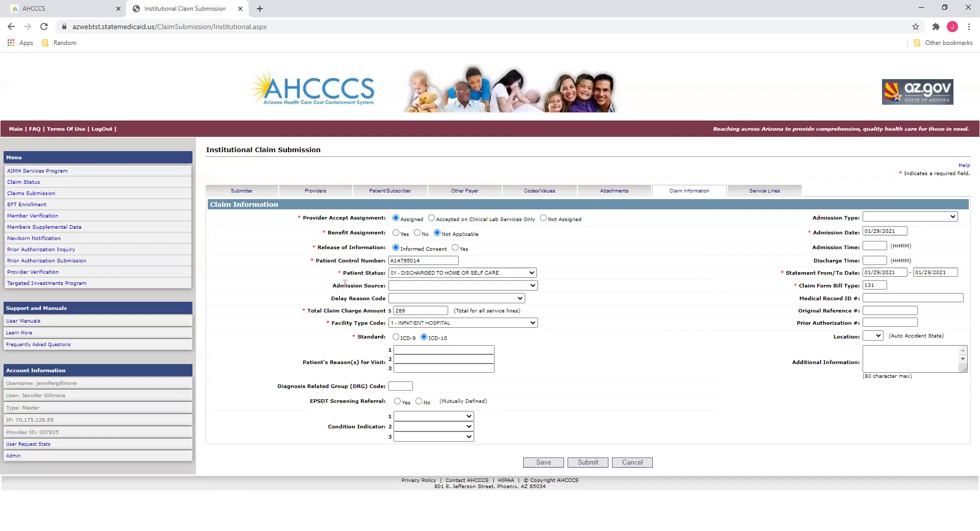
{"action": "left_click", "coordinate": [532, 273]}
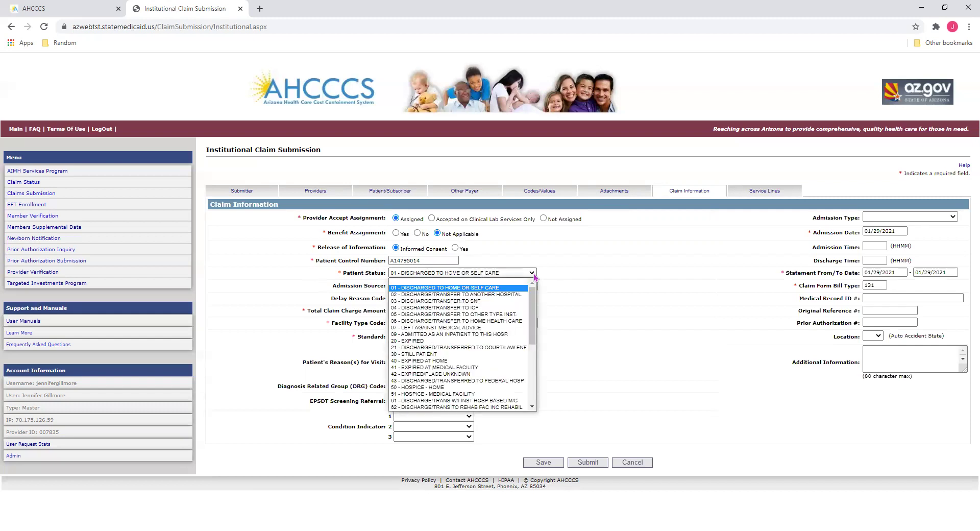
{"action": "left_click", "coordinate": [534, 276]}
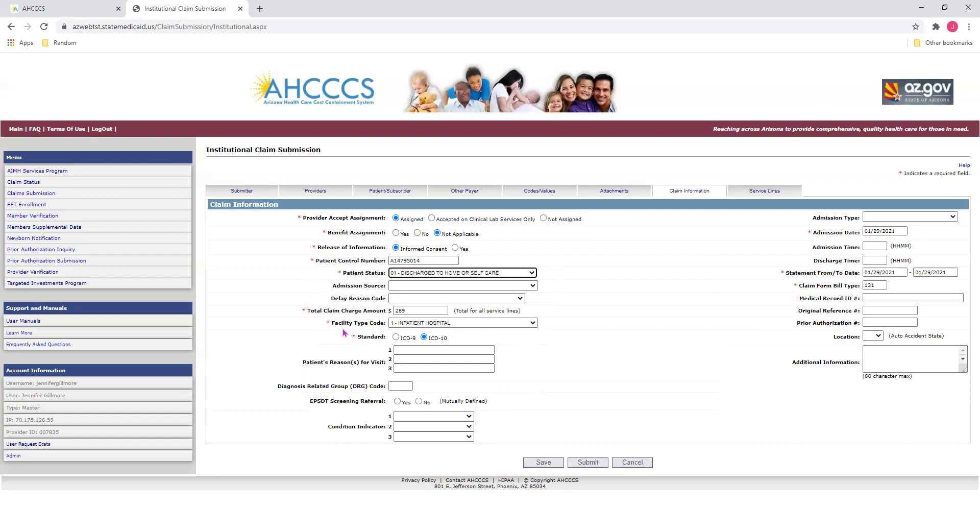
{"action": "left_click", "coordinate": [527, 323]}
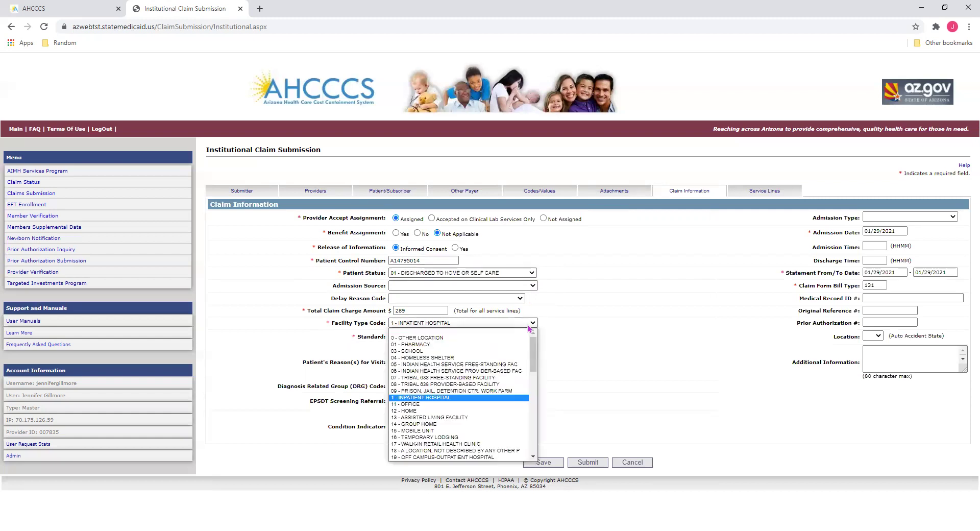
{"action": "left_click", "coordinate": [529, 327]}
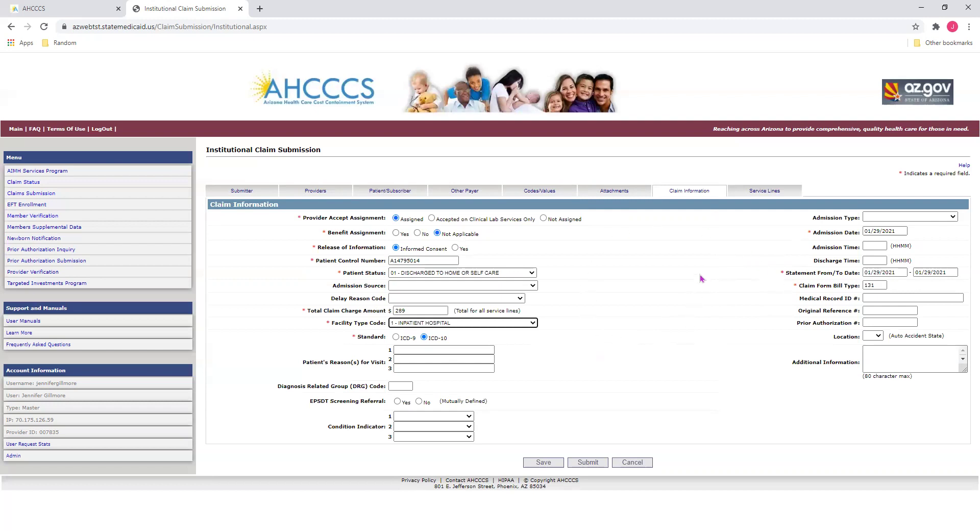
Add service line 1: revenue code 0519 on 01/29/2021, 1 unit, $289.00 charge.
{"action": "left_click", "coordinate": [762, 192]}
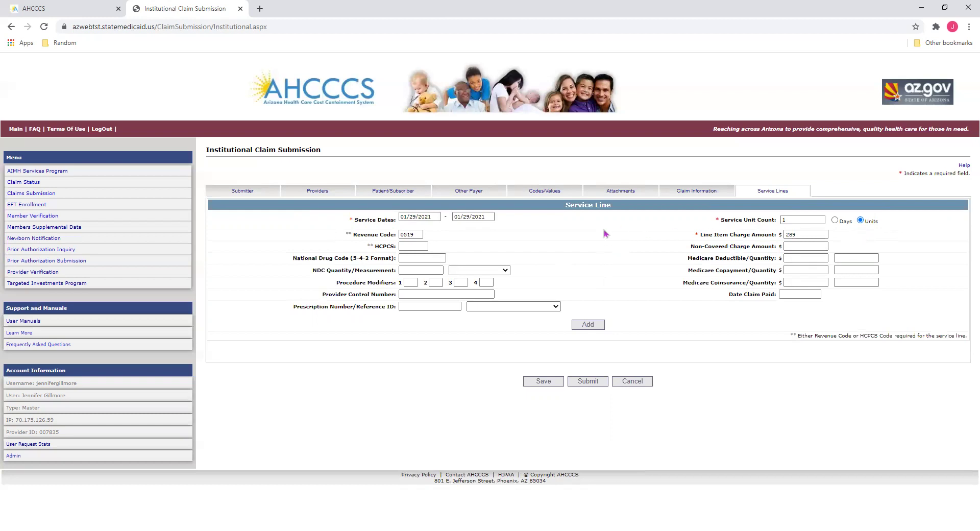
{"action": "left_click", "coordinate": [595, 329]}
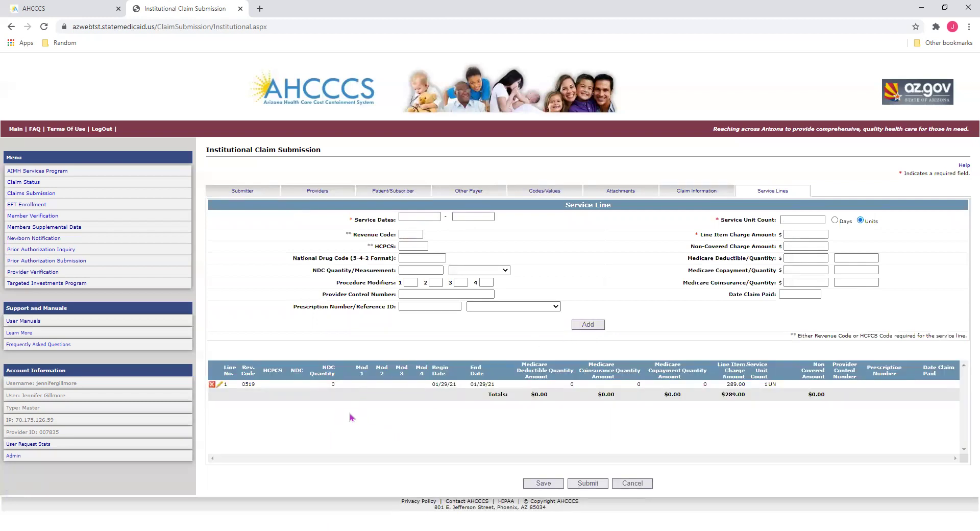
Reopen service line 1 (revenue code 0519, $289.00) and save it unchanged.
{"action": "left_click", "coordinate": [220, 384]}
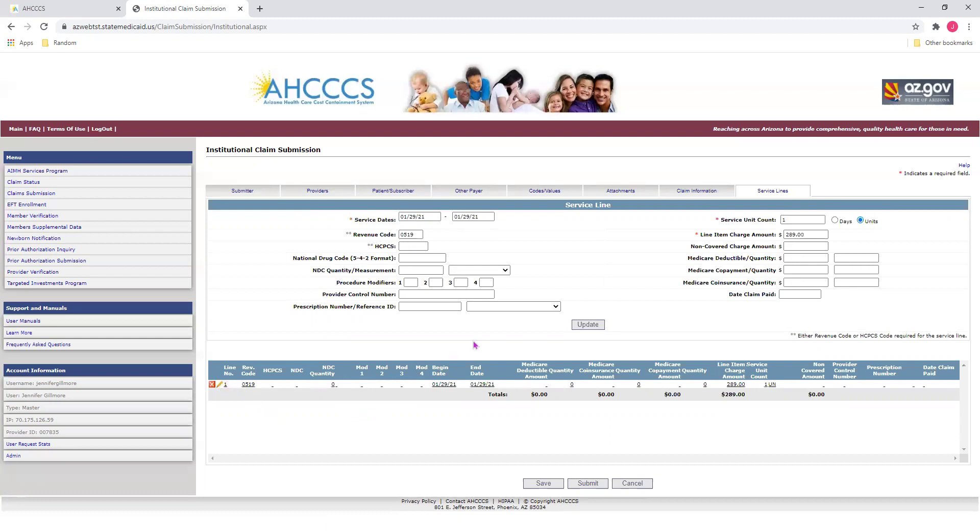
{"action": "left_click", "coordinate": [587, 324]}
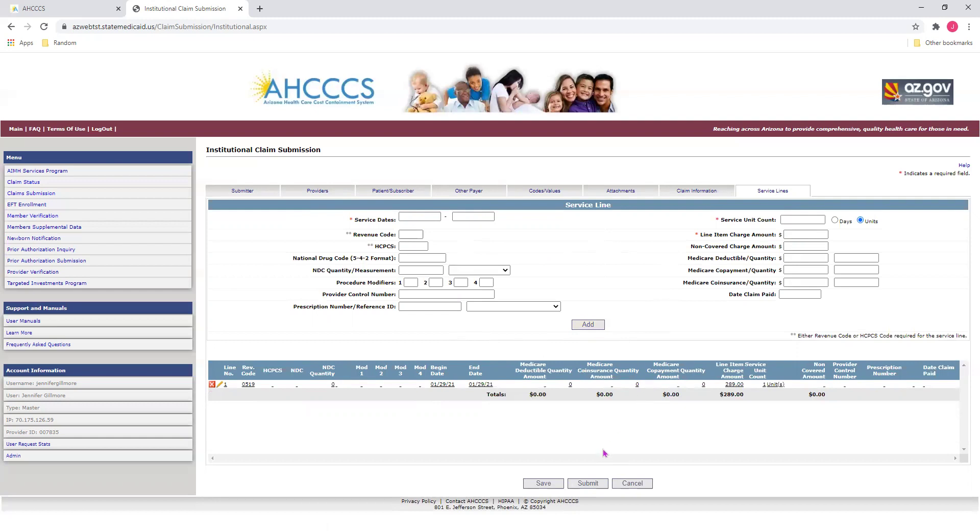
Submit the institutional claim with its single $289.00 service line.
{"action": "left_click", "coordinate": [585, 486]}
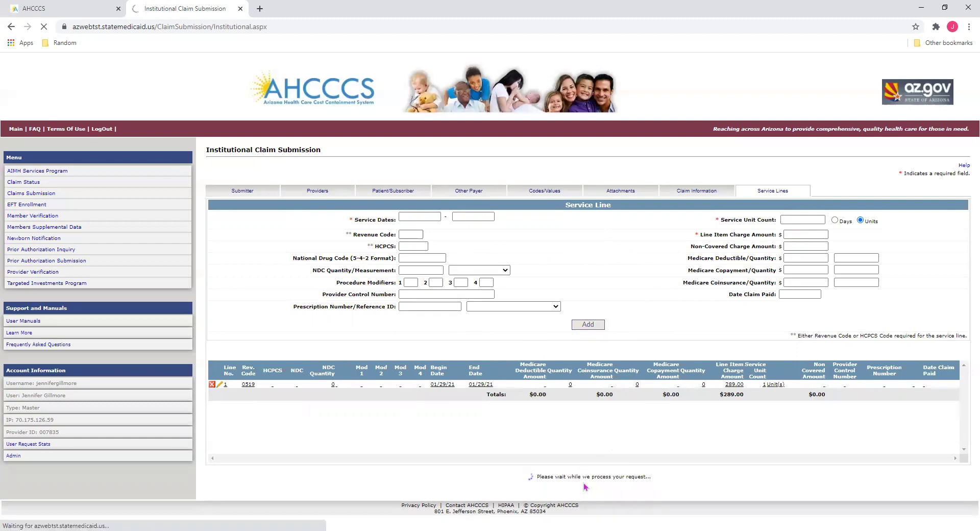